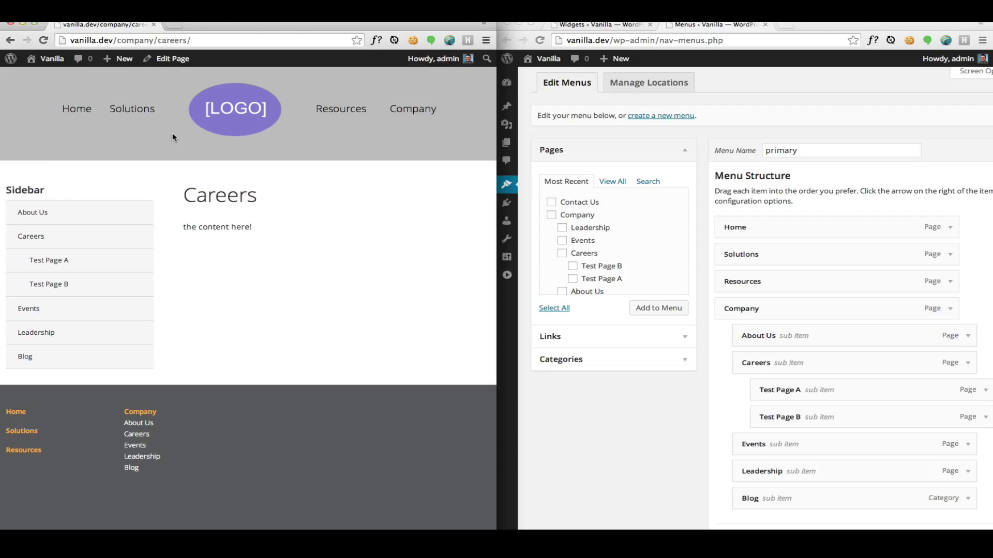
Open the WP Nav Plus Menu widget's Divided Menu Options and inspect the logo link markup in Divider HTML
{"action": "left_click", "coordinate": [588, 27]}
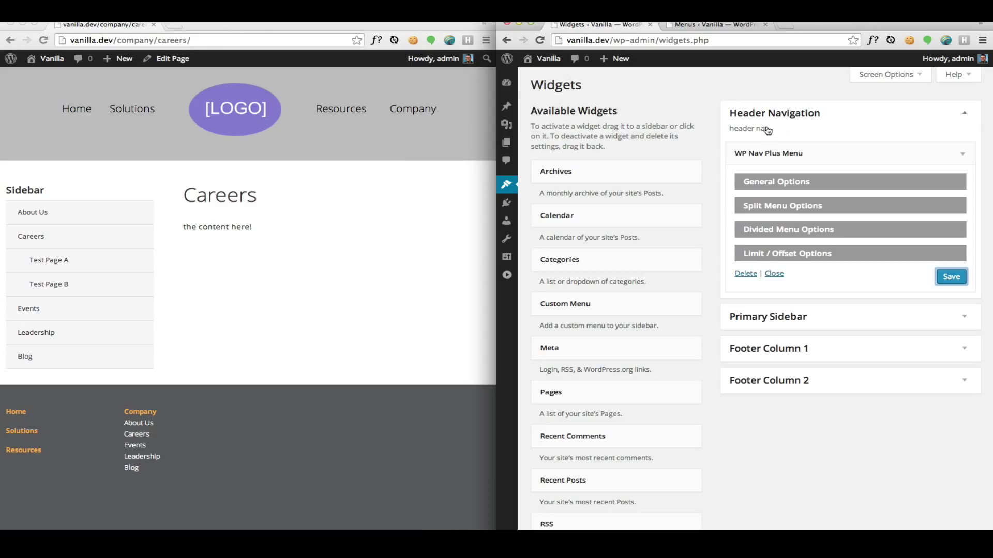
{"action": "left_click", "coordinate": [833, 156]}
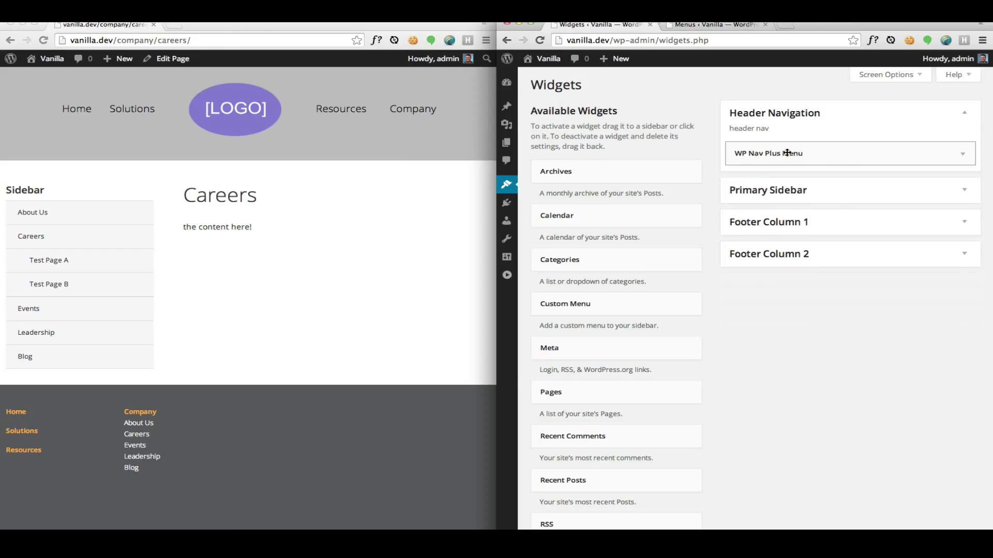
{"action": "left_click", "coordinate": [844, 157]}
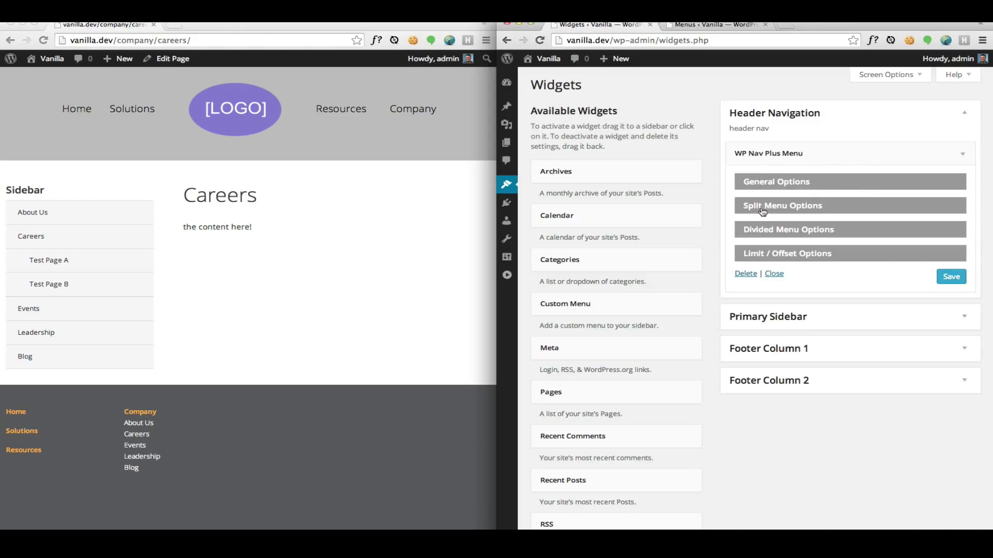
{"action": "left_click", "coordinate": [829, 231]}
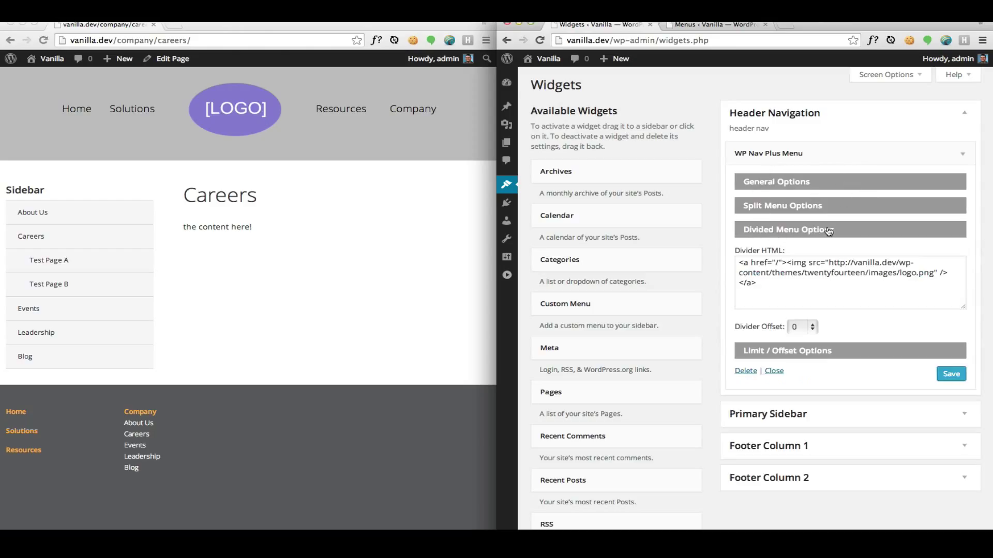
{"action": "left_click", "coordinate": [799, 293]}
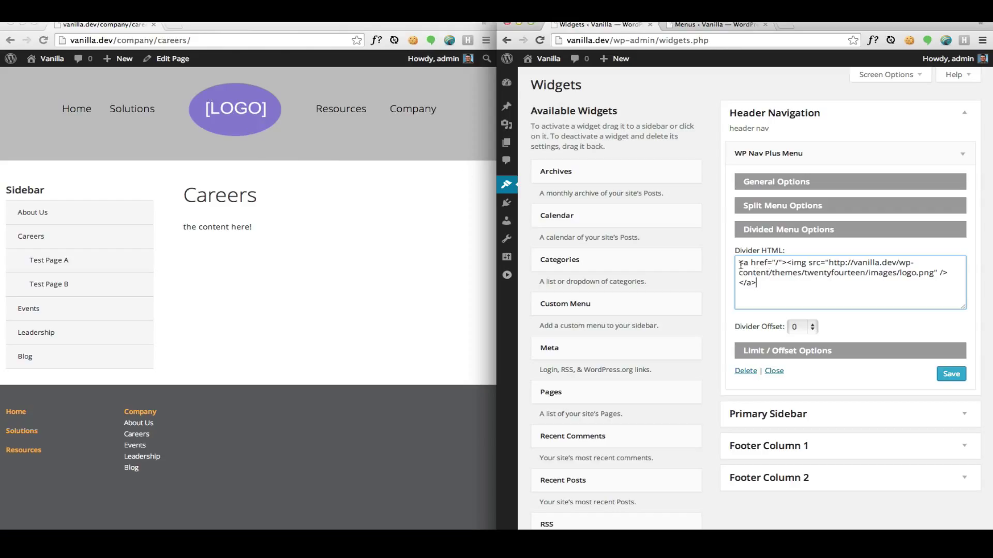
{"action": "left_click_drag", "start_coordinate": [739, 264], "coordinate": [782, 263]}
{"action": "left_click", "coordinate": [796, 292]}
Save a divider offset of 2 and reload the Careers page to preview the header
{"action": "left_click", "coordinate": [797, 328]}
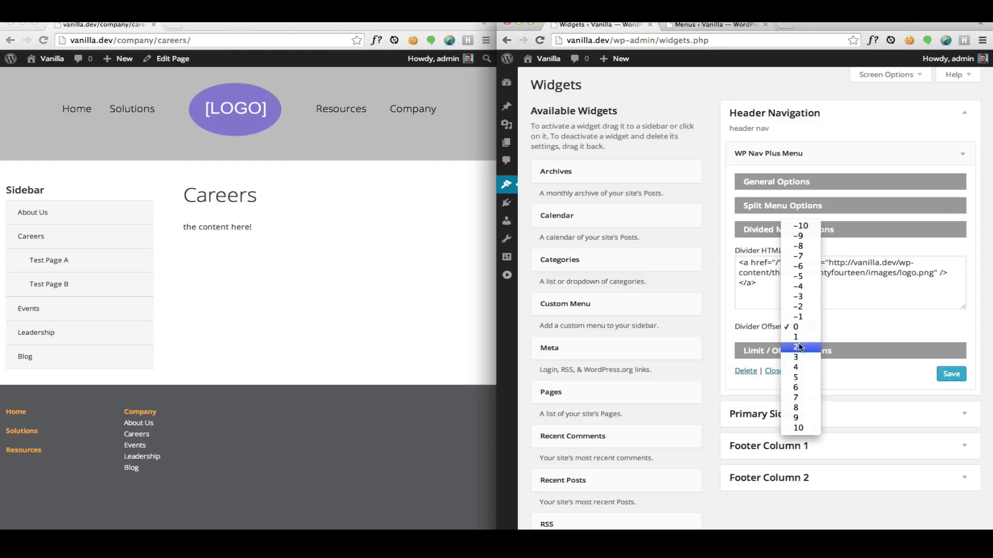
{"action": "left_click", "coordinate": [798, 348]}
{"action": "left_click", "coordinate": [941, 380]}
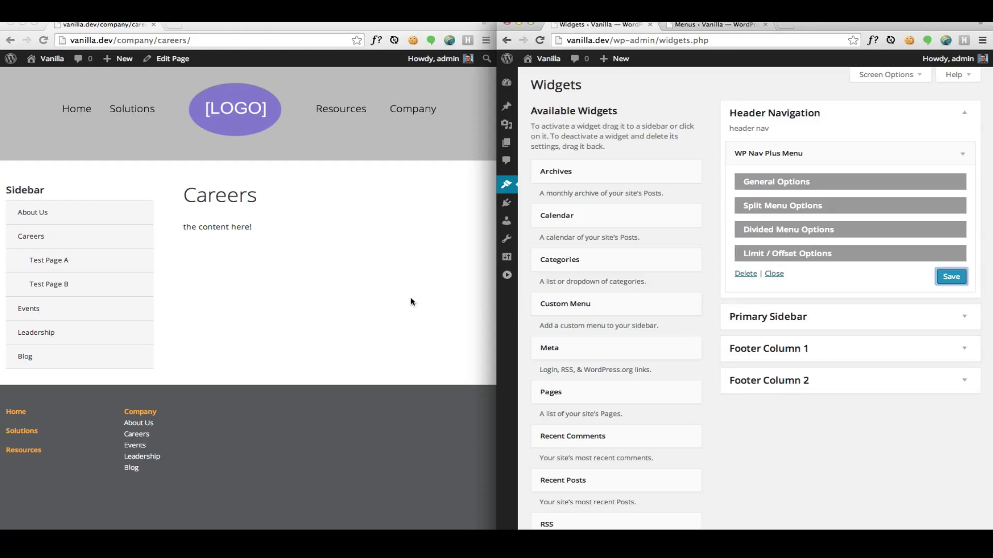
{"action": "left_click", "coordinate": [322, 284]}
{"action": "key", "text": "super+r"}
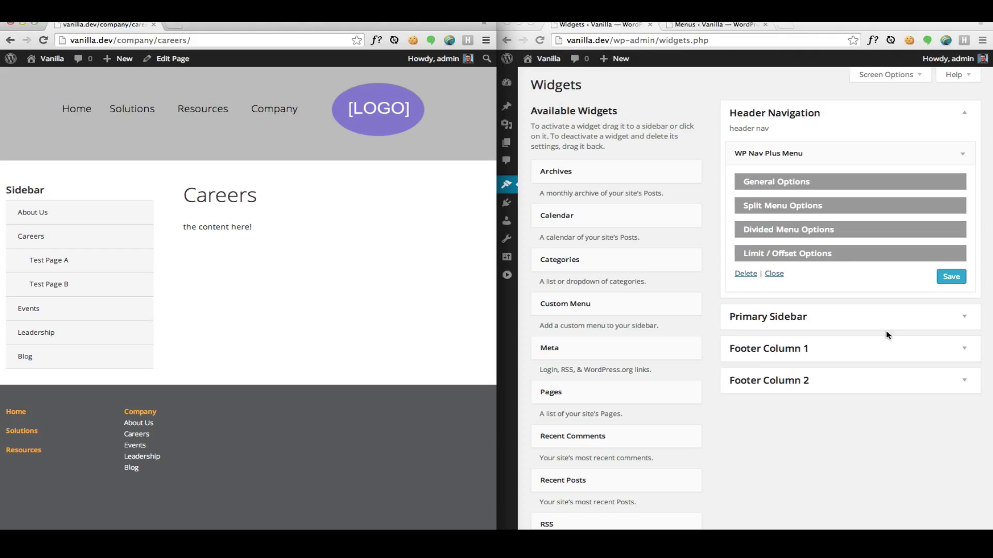
Save a divider offset of -1 and reload the Careers page to preview it
{"action": "left_click", "coordinate": [823, 234]}
{"action": "left_click", "coordinate": [823, 234]}
{"action": "left_click", "coordinate": [798, 327]}
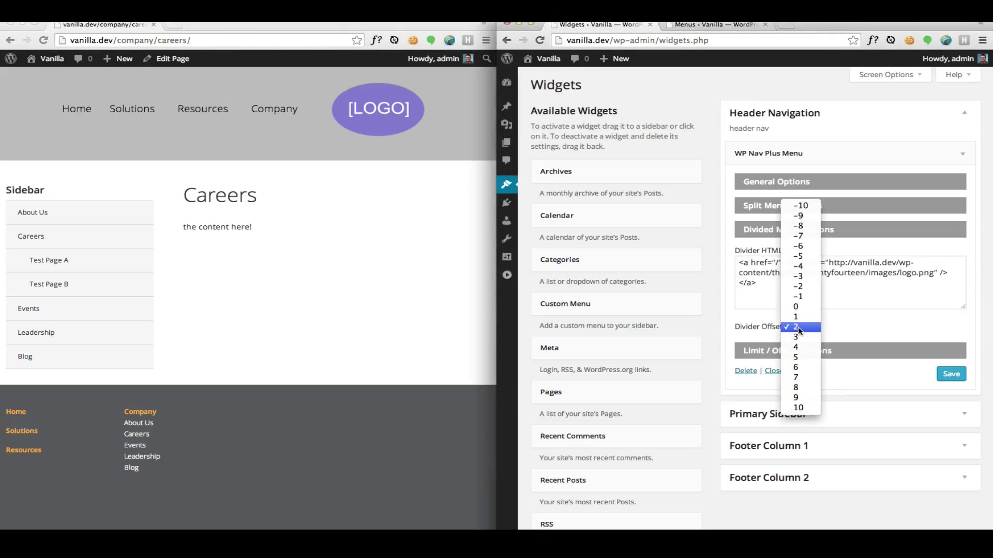
{"action": "left_click", "coordinate": [803, 295]}
{"action": "left_click", "coordinate": [951, 374]}
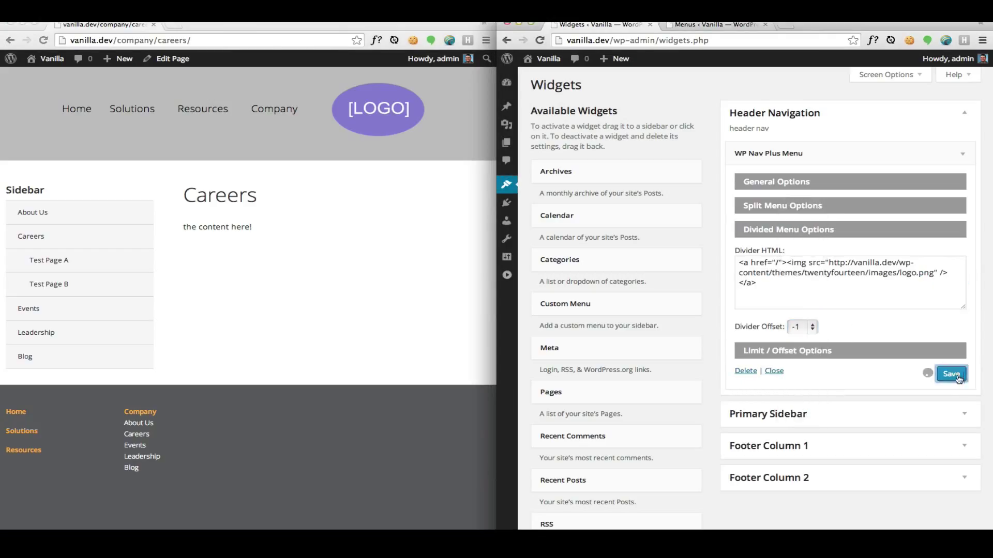
{"action": "left_click", "coordinate": [360, 304]}
{"action": "key", "text": "super+r"}
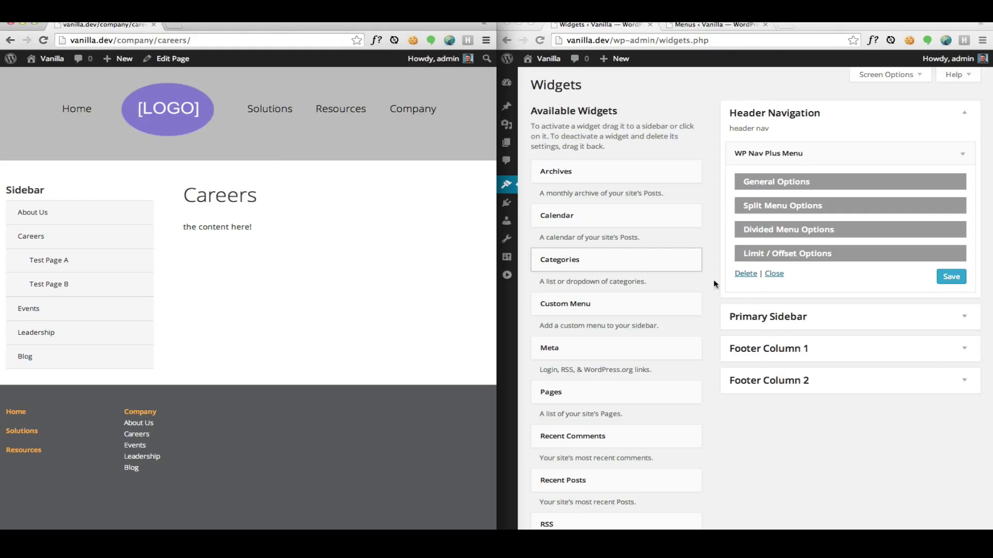
Set the divider offset back to 0, save, and reload the Careers page
{"action": "left_click", "coordinate": [789, 262]}
{"action": "left_click", "coordinate": [783, 230]}
{"action": "left_click", "coordinate": [797, 326]}
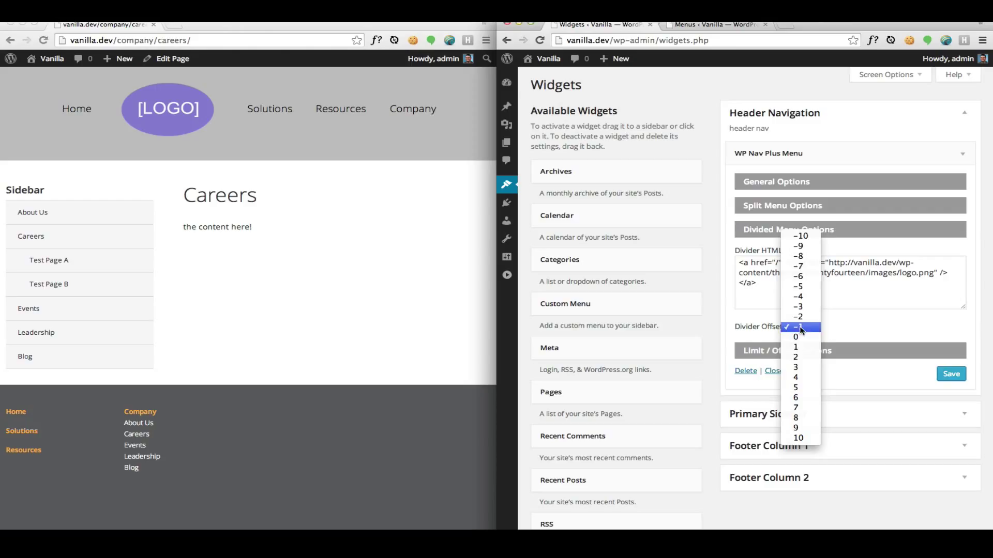
{"action": "left_click", "coordinate": [801, 337]}
{"action": "left_click", "coordinate": [951, 374]}
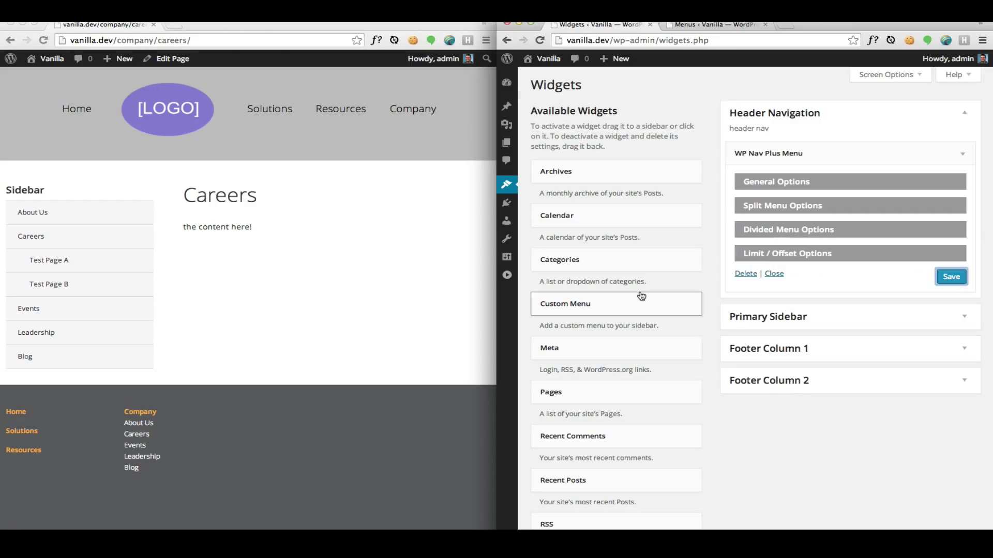
{"action": "left_click", "coordinate": [326, 281]}
{"action": "key", "text": "super+r"}
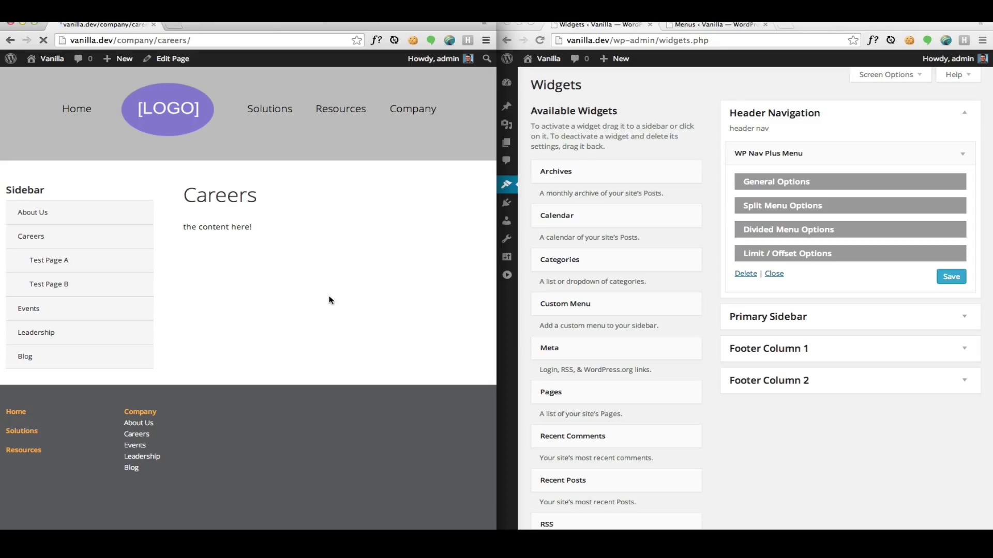
Delete all Divider HTML markup, save the widget, and reload the Careers page without a divider
{"action": "left_click", "coordinate": [864, 230]}
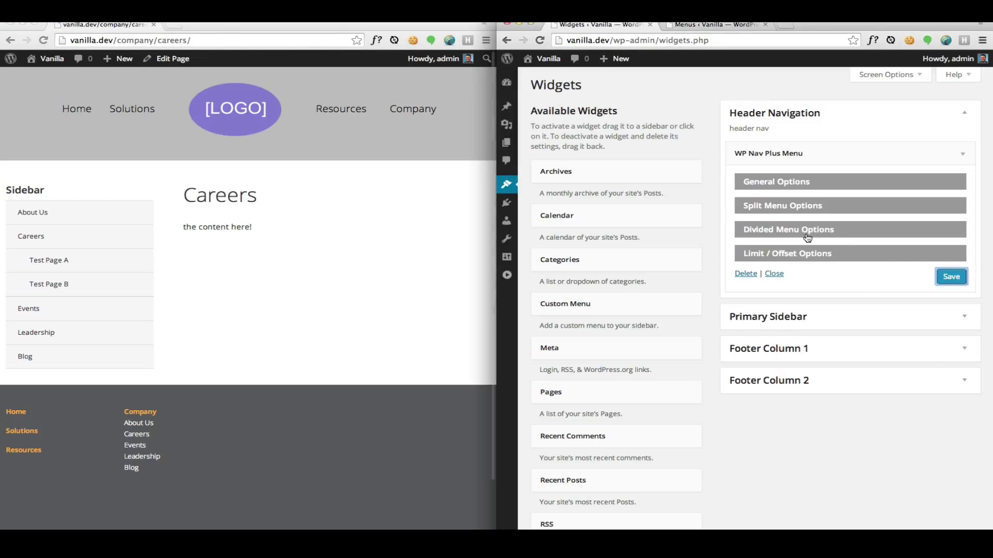
{"action": "left_click", "coordinate": [864, 230]}
{"action": "left_click_drag", "start_coordinate": [765, 283], "coordinate": [605, 209]}
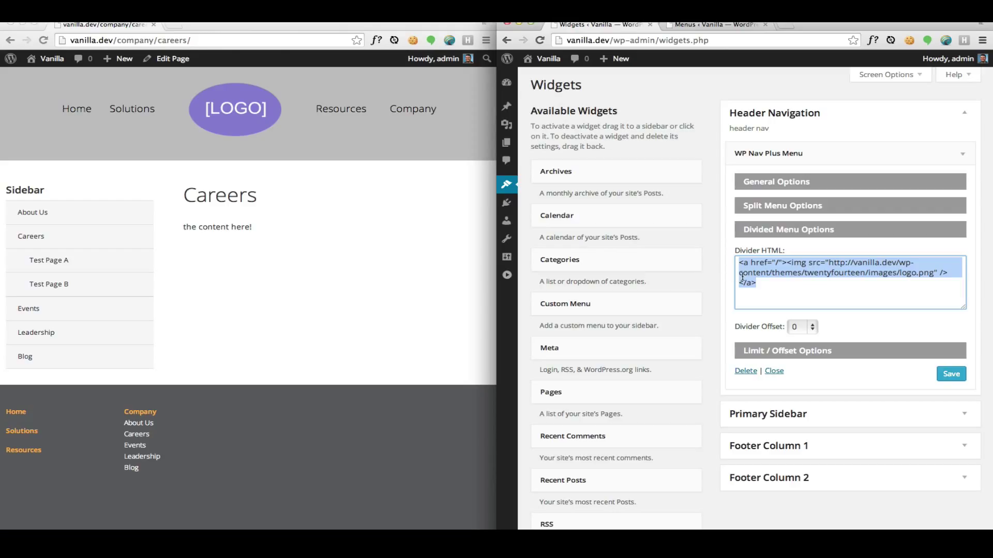
{"action": "key", "text": "BackSpace"}
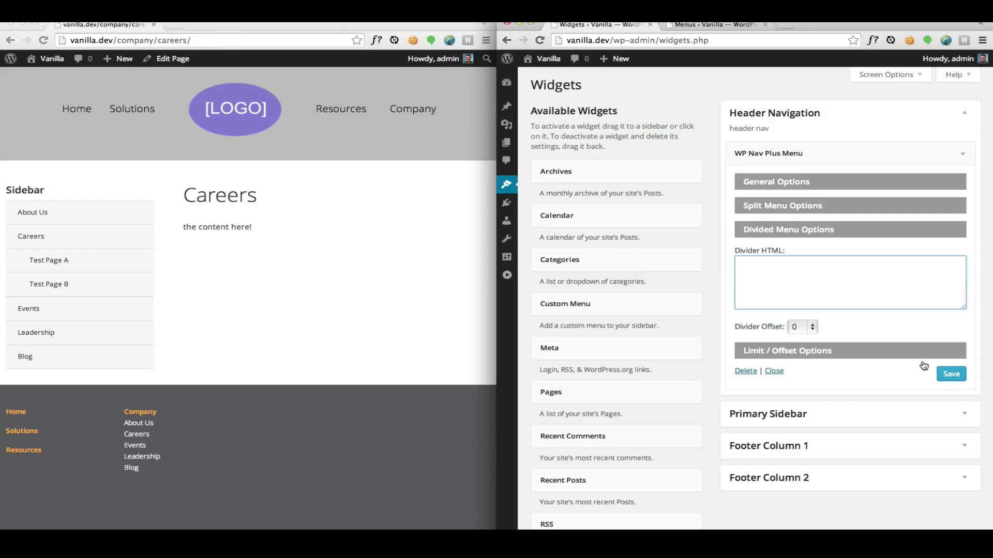
{"action": "left_click", "coordinate": [950, 376]}
{"action": "left_click", "coordinate": [366, 311]}
{"action": "key", "text": "super+r"}
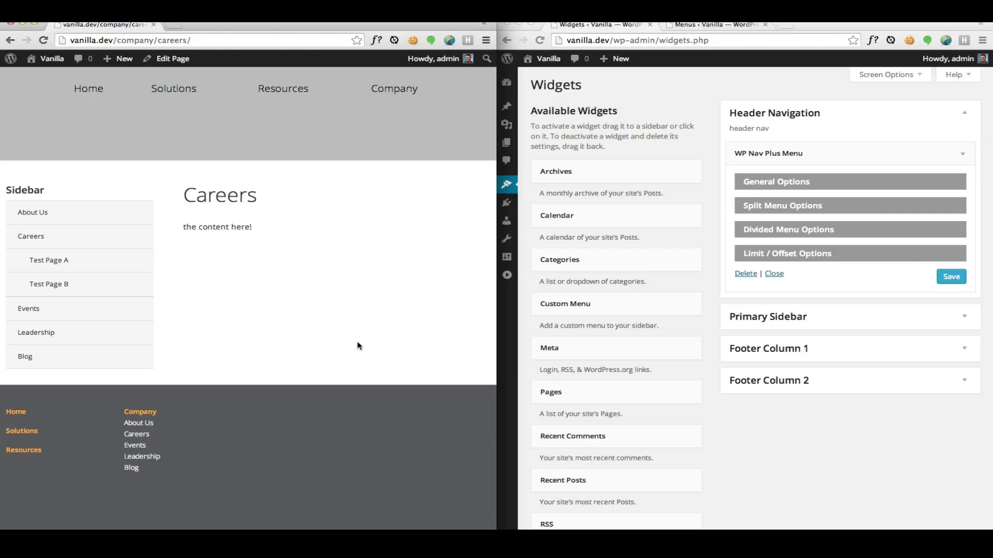
Paste the logo markup back into Divider HTML, save, and reload the Careers page
{"action": "left_click", "coordinate": [807, 230]}
{"action": "left_click", "coordinate": [782, 282]}
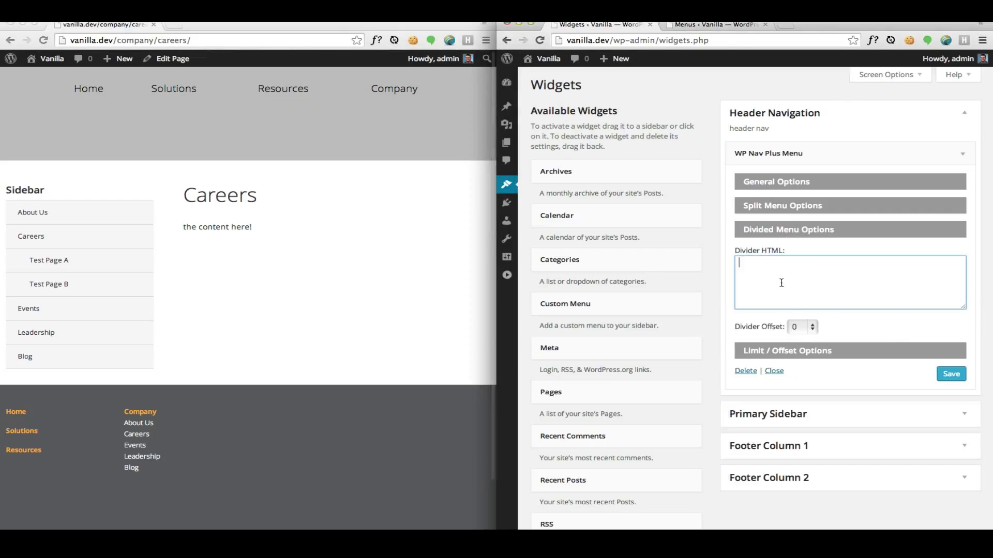
{"action": "key", "text": "super+v"}
{"action": "left_click", "coordinate": [951, 374]}
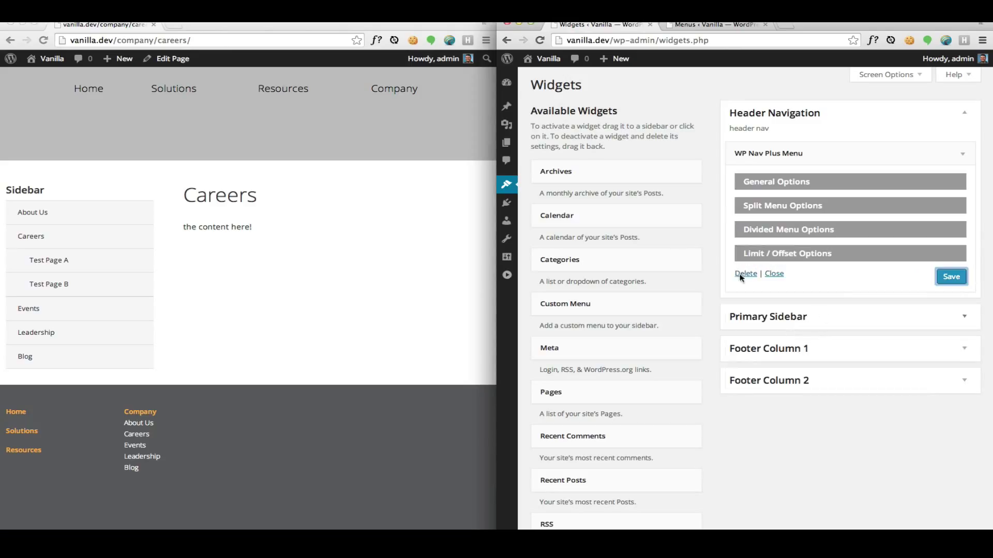
{"action": "left_click", "coordinate": [422, 300]}
{"action": "key", "text": "super+r"}
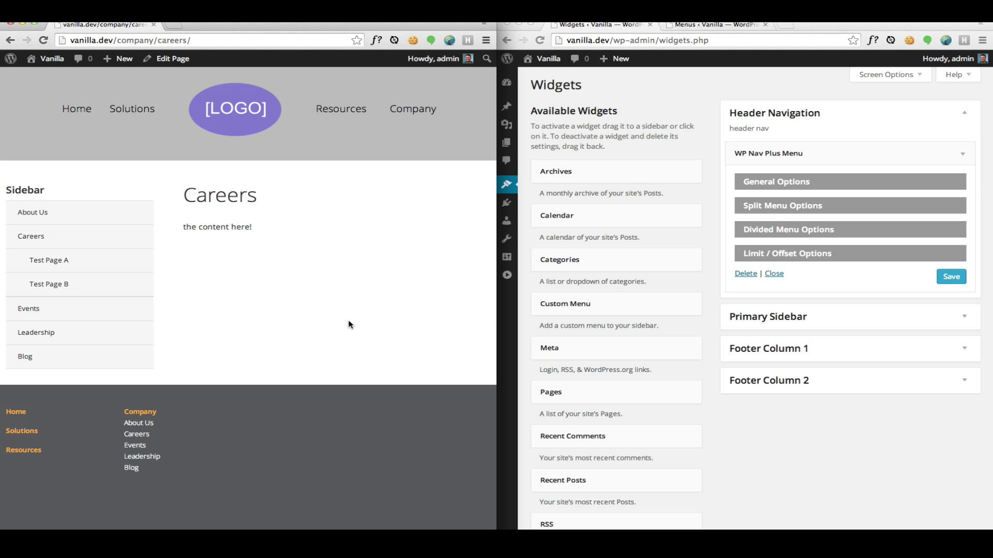
Comment out the dynamic_sidebar Header Navigation call in header-nav.php and reload the site
{"action": "key", "text": "ctrl+Up"}
{"action": "key", "text": "ctrl+Up"}
{"action": "key", "text": "ctrl+Up"}
{"action": "left_click", "coordinate": [734, 306]}
{"action": "left_click", "coordinate": [622, 163]}
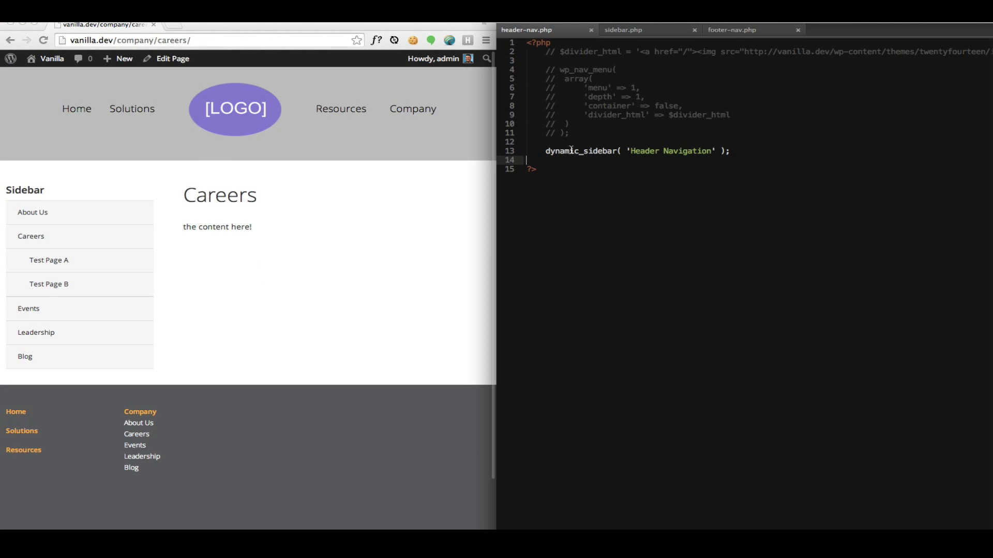
{"action": "key", "text": "Up"}
{"action": "key", "text": "super+slash"}
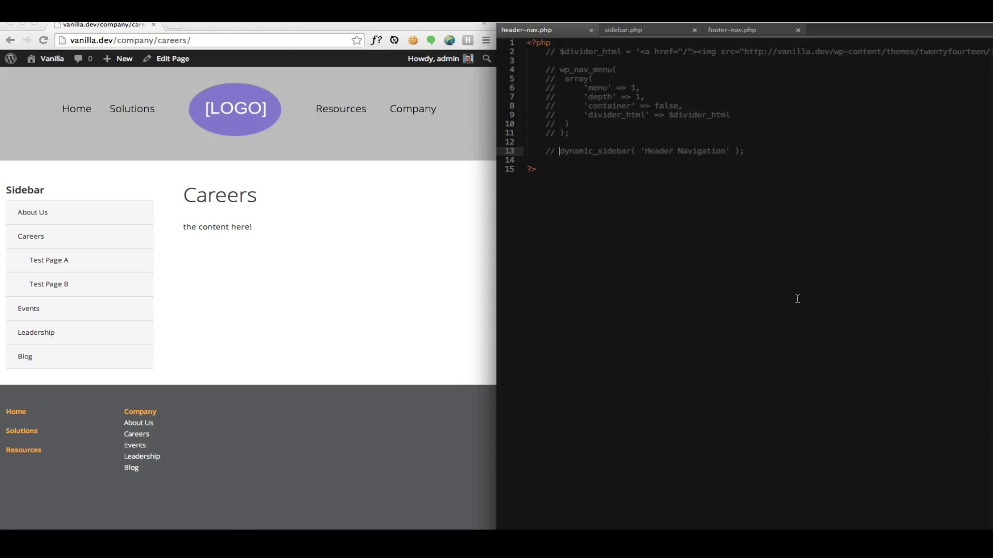
{"action": "left_click", "coordinate": [324, 293]}
{"action": "key", "text": "super+r"}
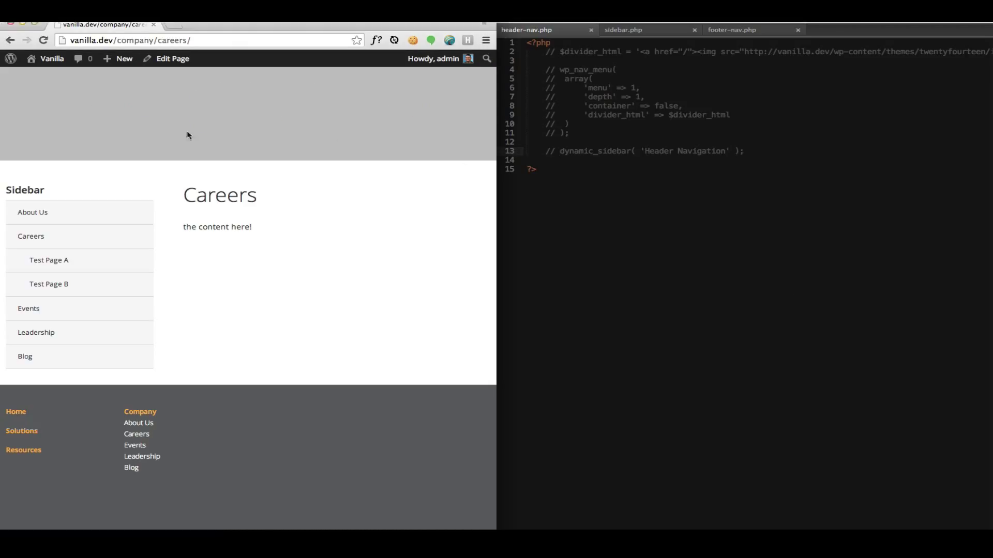
Uncomment the divider and wp_nav_menu code on lines 2–11 and save header-nav.php
{"action": "left_click", "coordinate": [749, 204]}
{"action": "left_click_drag", "start_coordinate": [569, 133], "coordinate": [527, 51]}
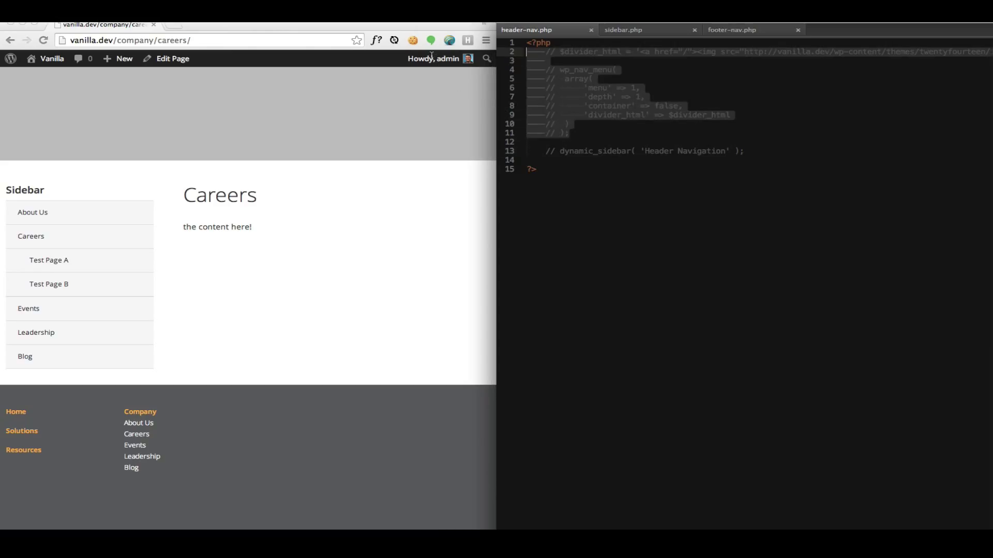
{"action": "mouse_move", "coordinate": [432, 57]}
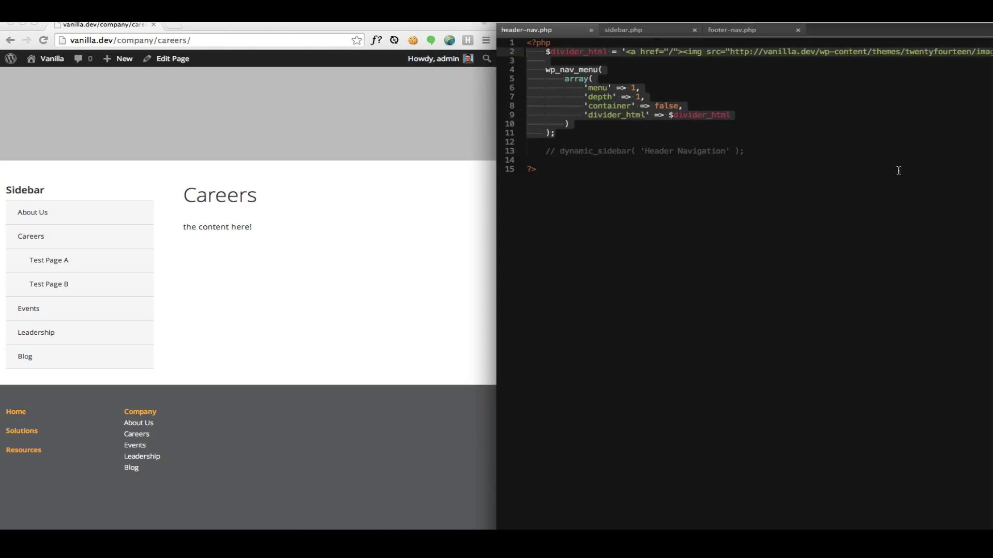
{"action": "key", "text": "super+slash"}
{"action": "key", "text": "super+s"}
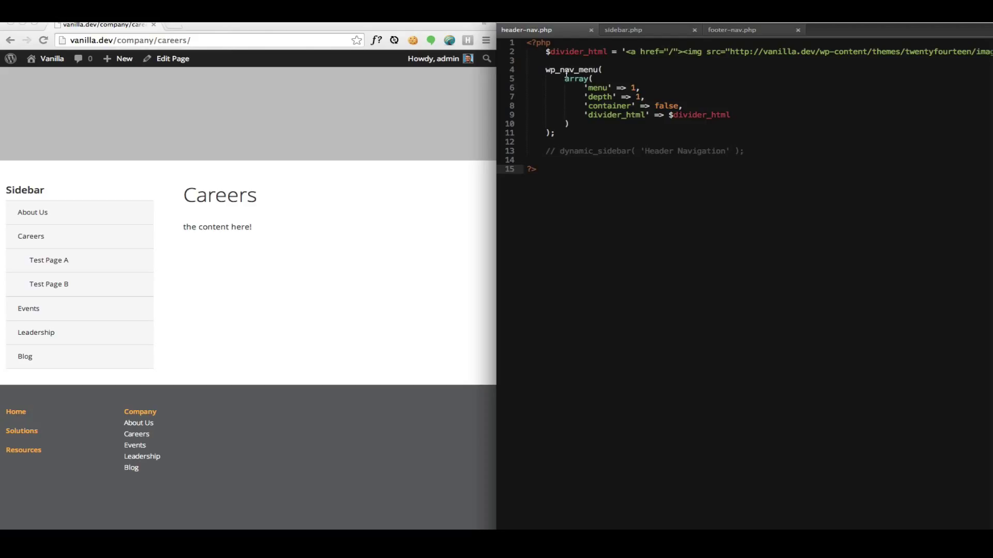
Review the wp_nav_menu call and its divider_html option across the long code line
{"action": "double_click", "coordinate": [568, 71]}
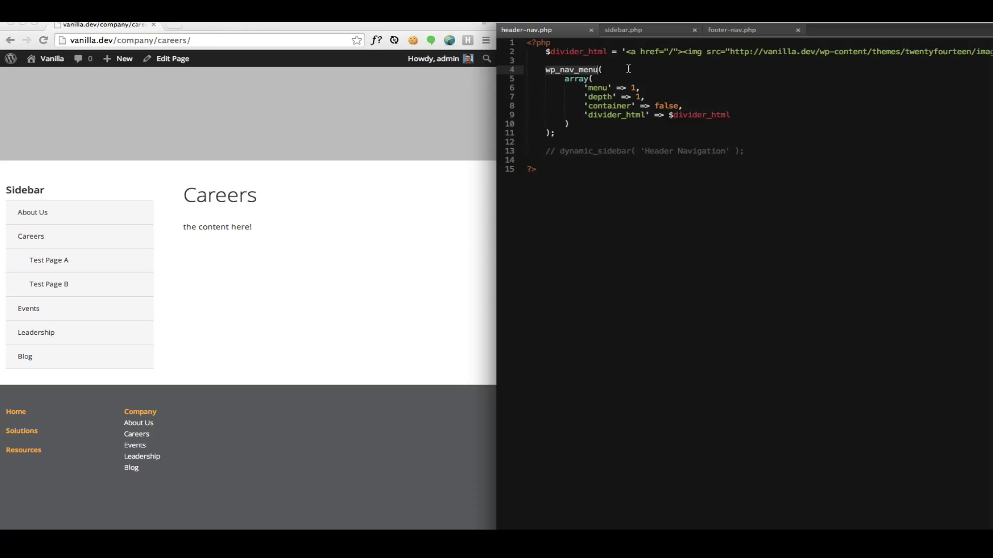
{"action": "double_click", "coordinate": [604, 115]}
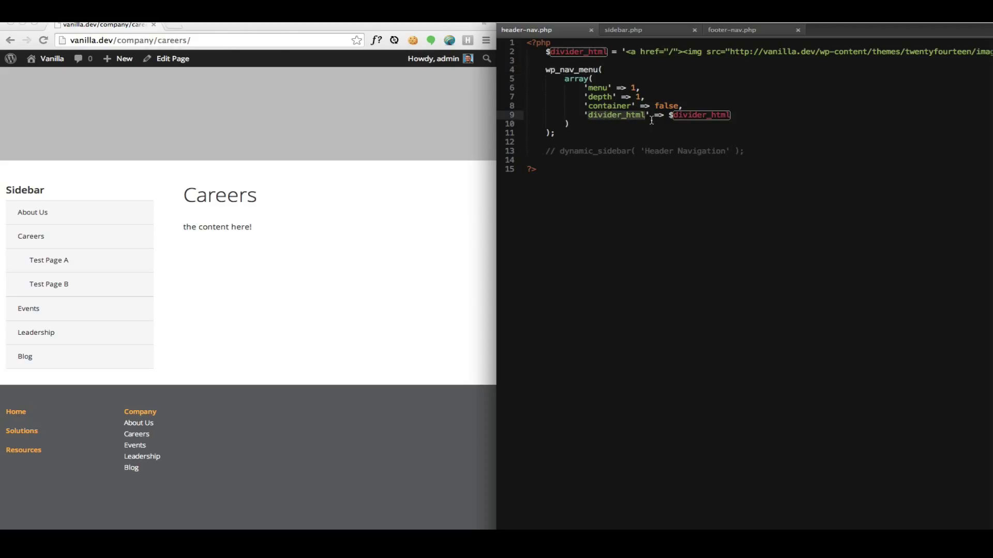
{"action": "left_click", "coordinate": [695, 114]}
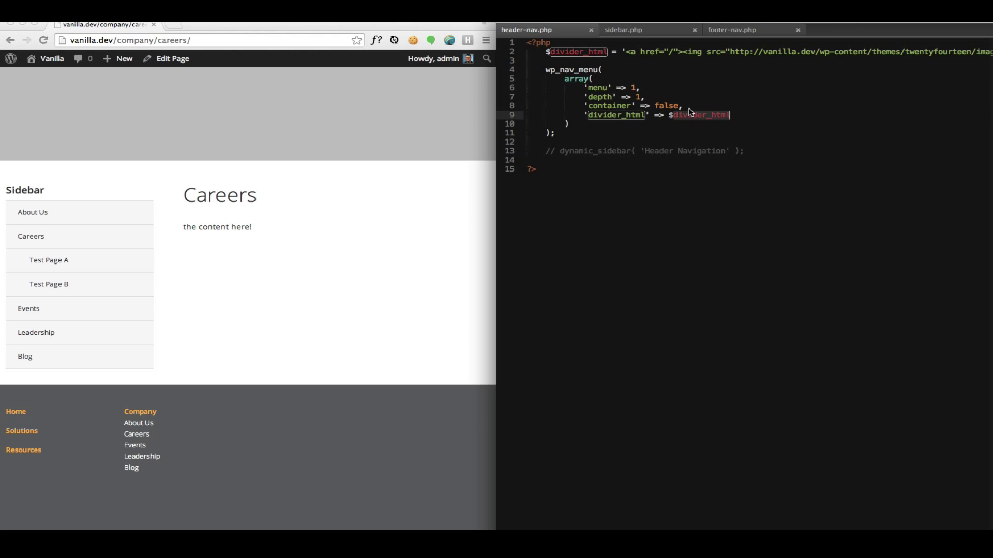
{"action": "left_click", "coordinate": [620, 54]}
{"action": "scroll", "coordinate": [645, 74], "scroll_direction": "right", "scroll_amount": 3}
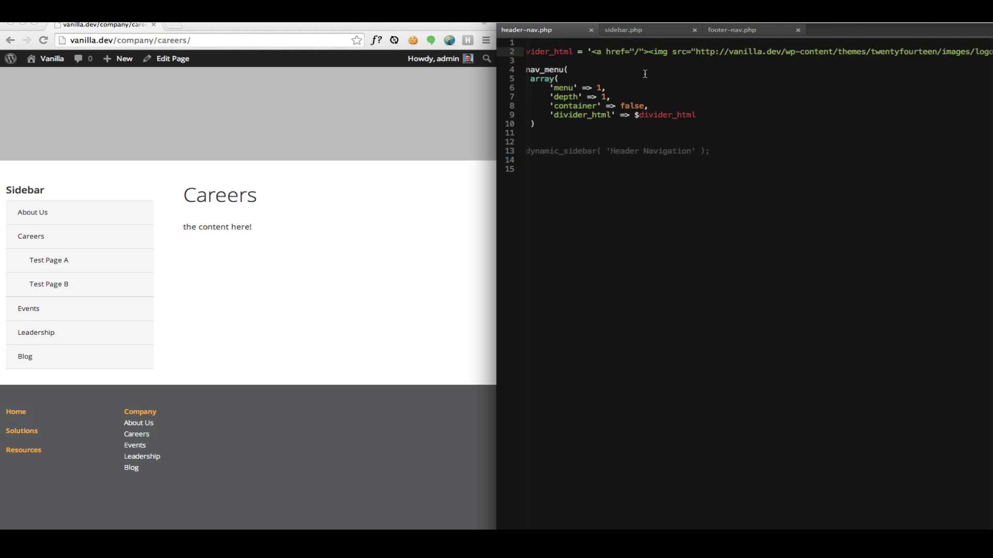
{"action": "scroll", "coordinate": [644, 74], "scroll_direction": "right", "scroll_amount": 3}
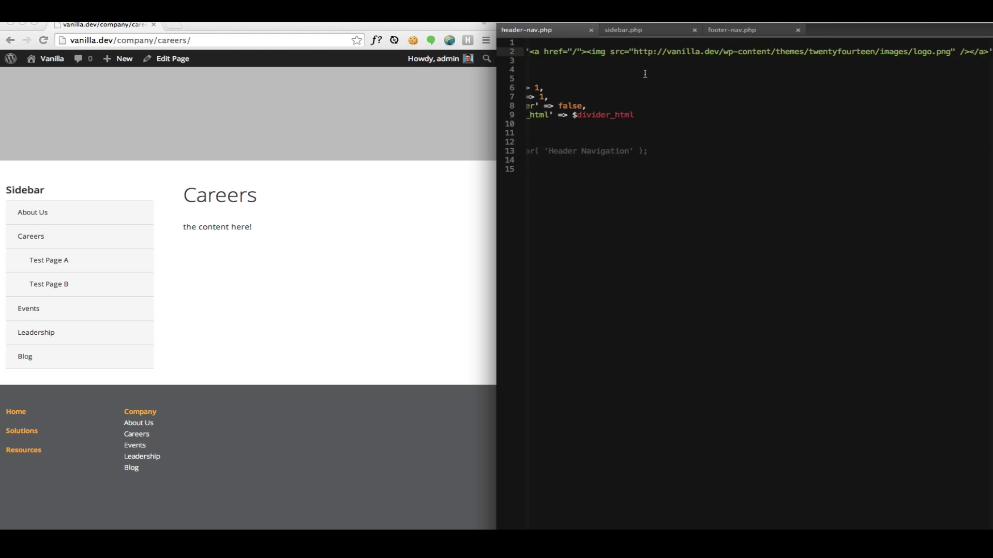
{"action": "scroll", "coordinate": [644, 74], "scroll_direction": "right", "scroll_amount": 1}
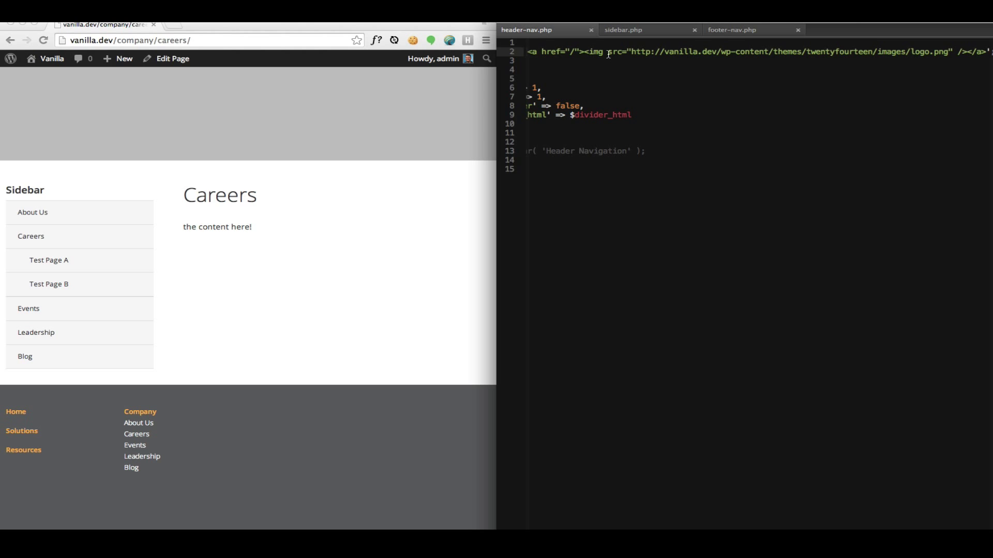
{"action": "scroll", "coordinate": [620, 65], "scroll_direction": "left", "scroll_amount": 4}
Reload the Careers page to preview the header generated by the coded menu
{"action": "left_click", "coordinate": [651, 78]}
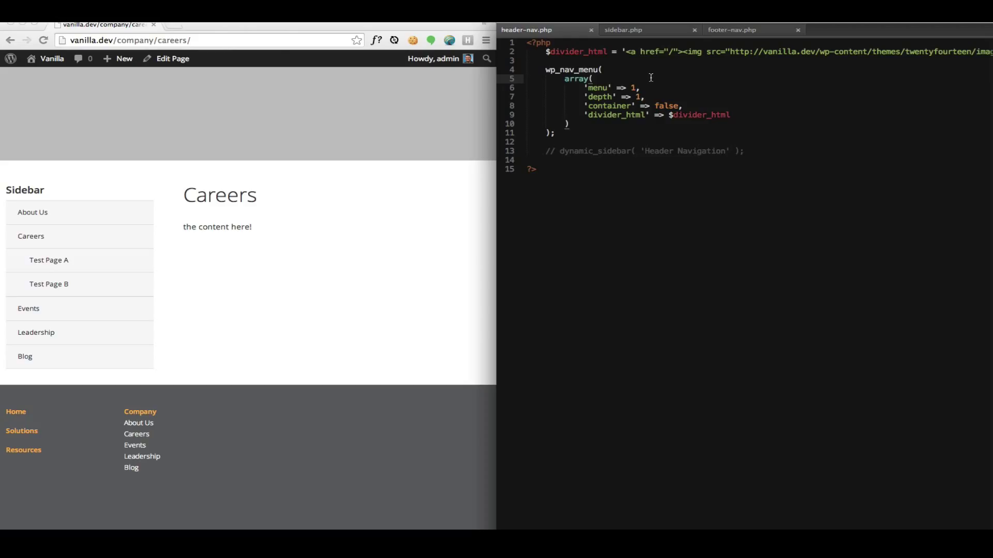
{"action": "left_click", "coordinate": [337, 238]}
{"action": "key", "text": "super+r"}
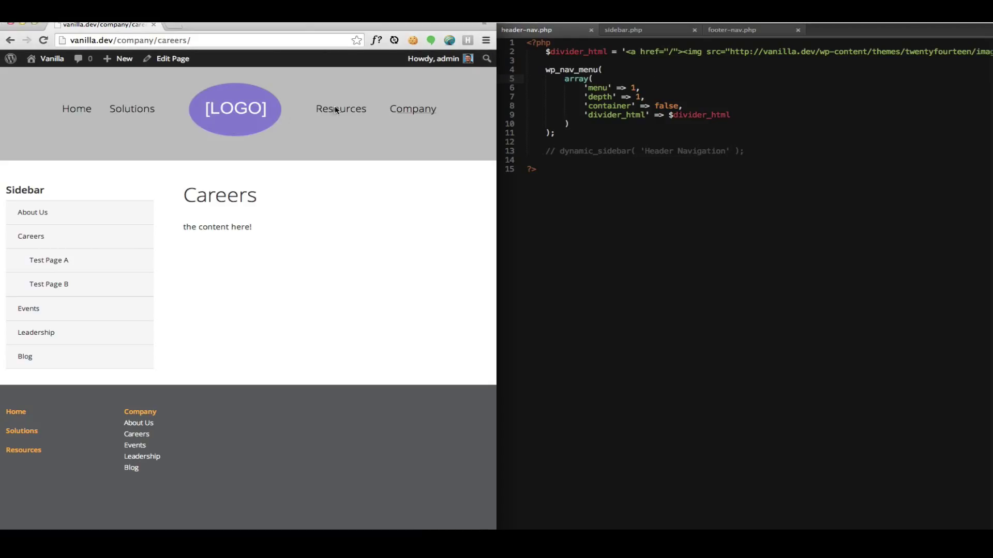
Add 'divider_offset' => 1 after $divider_html, save header-nav.php, and reload the Careers page
{"action": "left_click", "coordinate": [753, 115]}
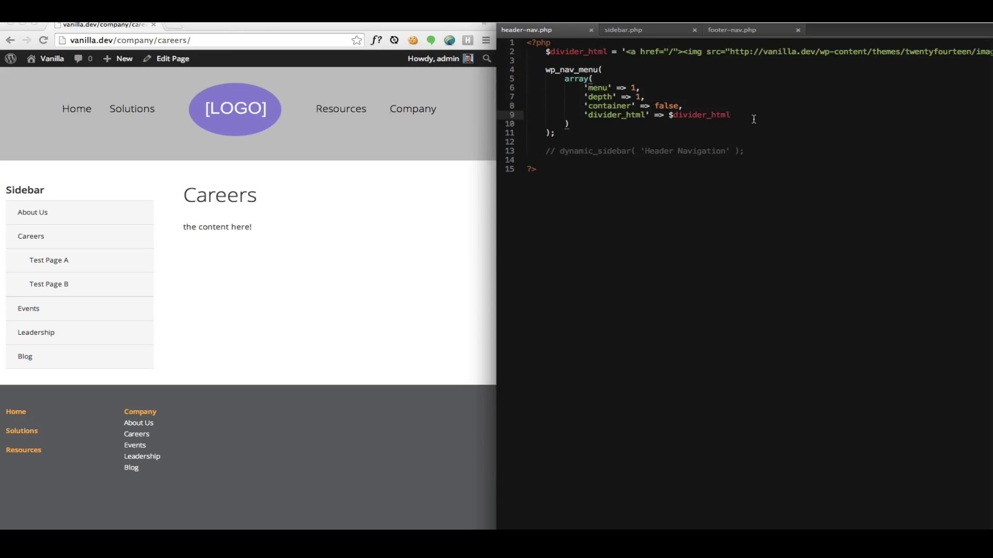
{"action": "type", "text": ","}
{"action": "key", "text": "Return"}
{"action": "type", "text": "'"}
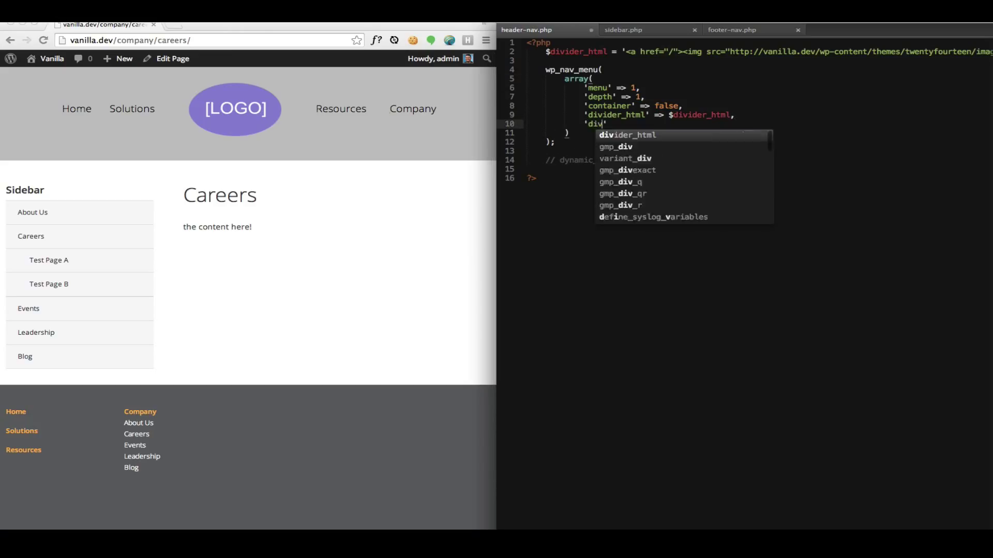
{"action": "type", "text": "divider_offset' ="}
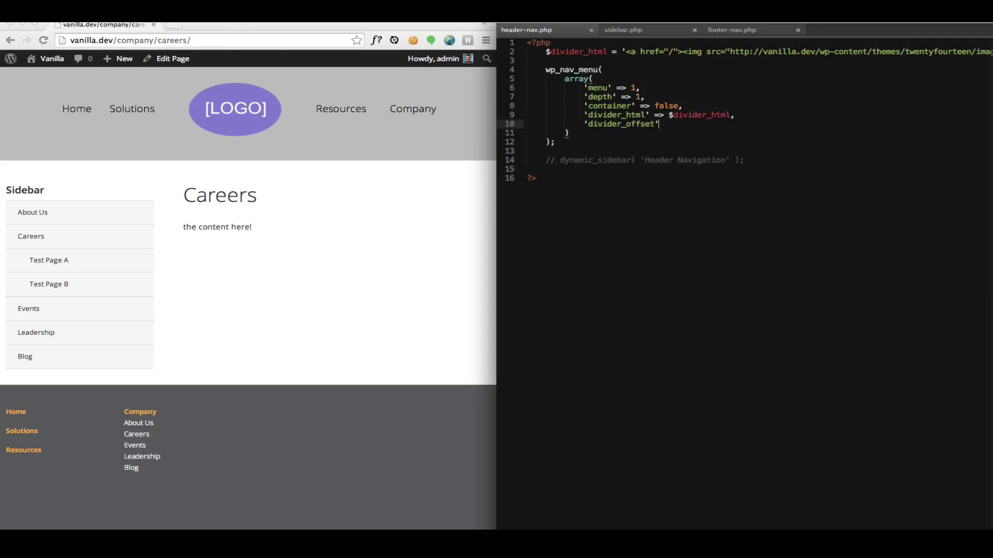
{"action": "type", "text": "> 1"}
{"action": "key", "text": "super+s"}
{"action": "left_click", "coordinate": [321, 326]}
{"action": "key", "text": "super+r"}
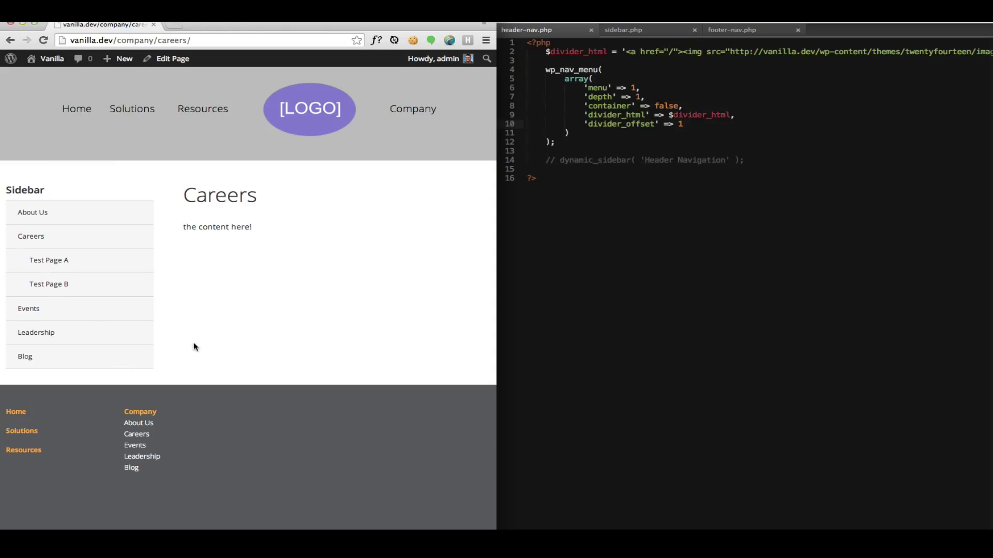
{"action": "scroll", "coordinate": [194, 345], "scroll_direction": "down", "scroll_amount": 1}
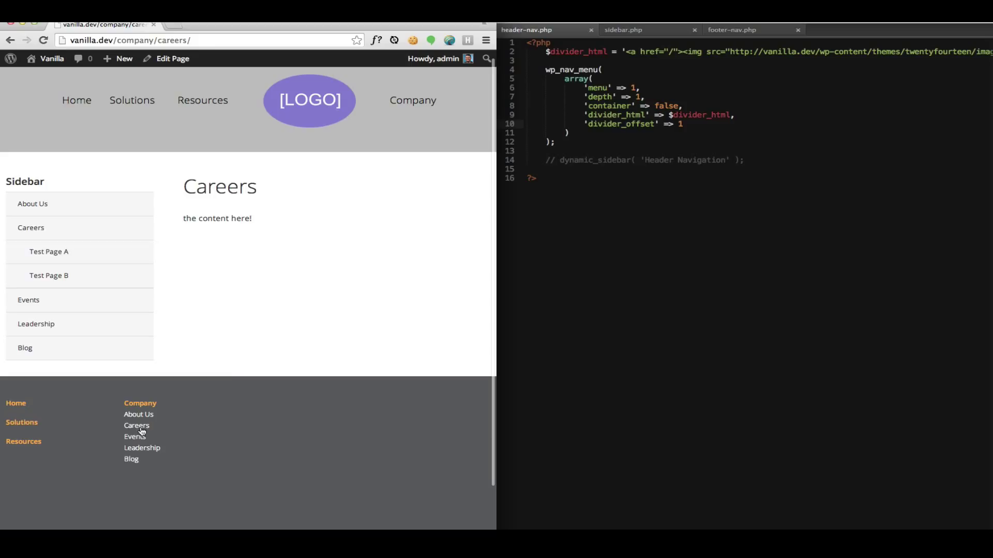